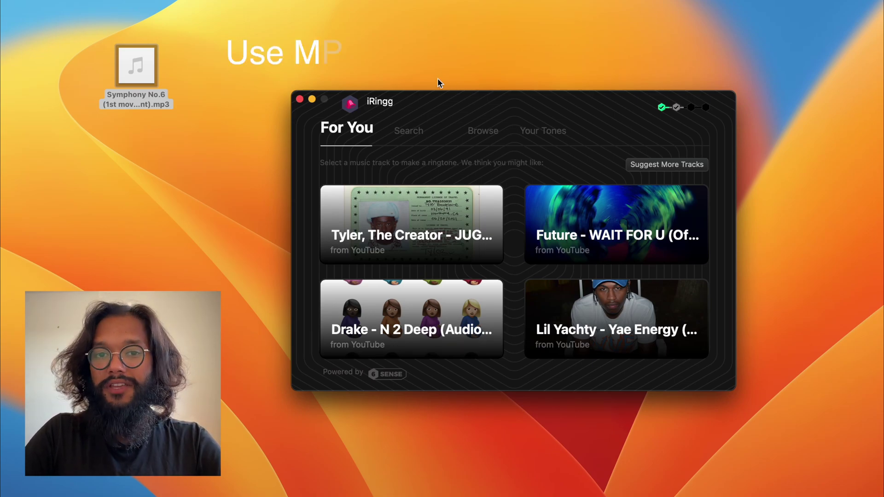
# Drop the desktop Symphony No.6 mp3 into iRingg's Browse area and let it analyse
pyautogui.click(454, 105)
pyautogui.moveTo(454, 105)
pyautogui.mouseDown()
pyautogui.moveTo(472, 98)
pyautogui.moveTo(452, 104)
pyautogui.mouseUp()
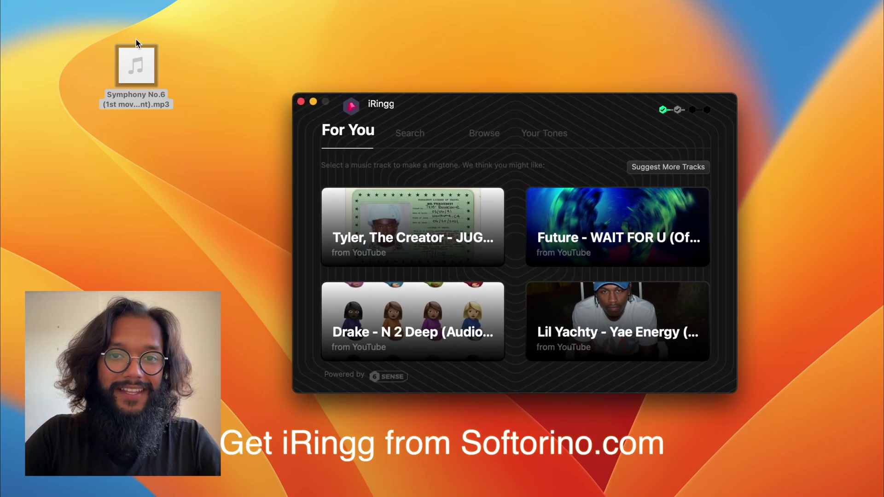
pyautogui.moveTo(134, 59)
pyautogui.mouseDown()
pyautogui.moveTo(349, 98)
pyautogui.moveTo(128, 6)
pyautogui.moveTo(152, 28)
pyautogui.mouseUp()
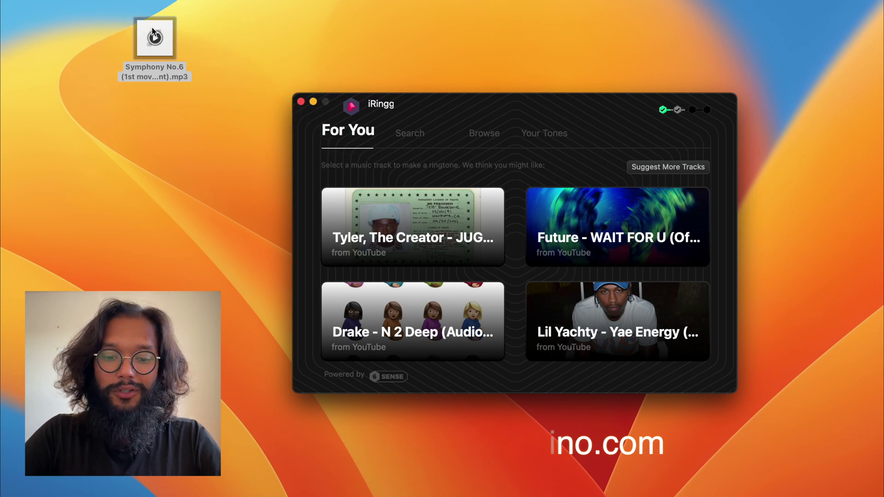
pyautogui.click(495, 135)
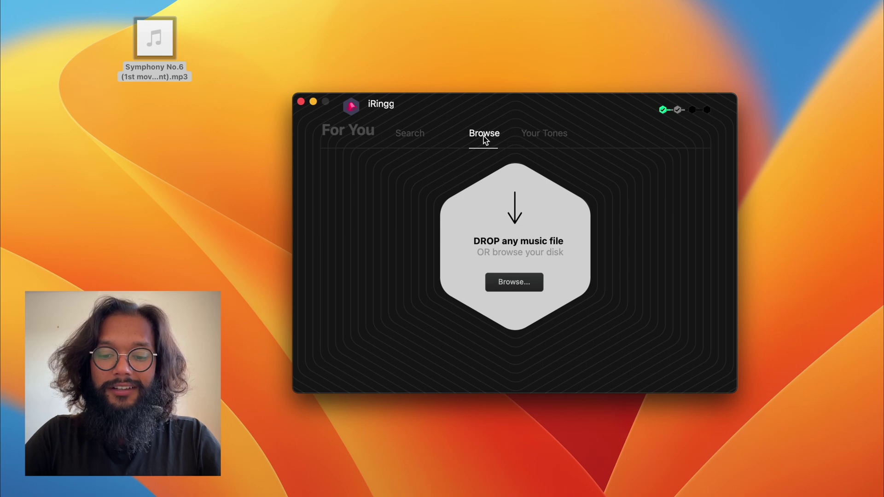
pyautogui.moveTo(154, 39); pyautogui.dragTo(467, 229)
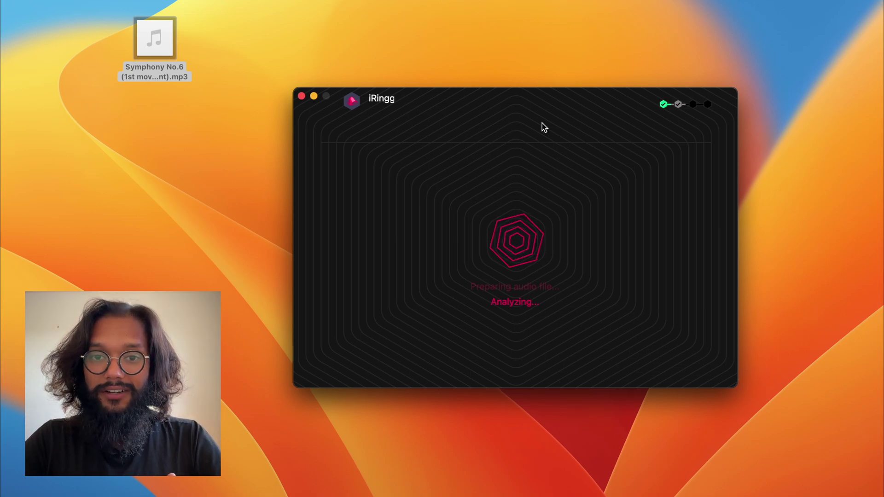
pyautogui.moveTo(508, 95); pyautogui.dragTo(507, 95)
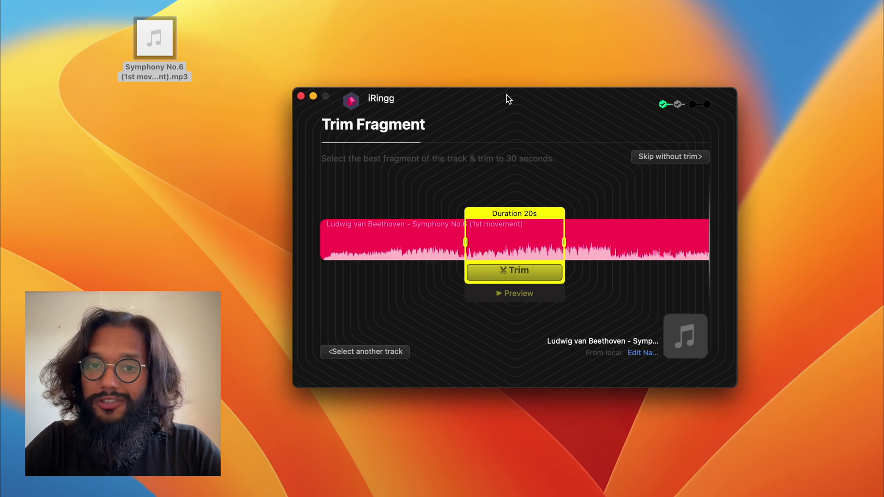
# Slide the 20-second Symphony No.6 fragment slightly earlier on the waveform
pyautogui.moveTo(511, 210)
pyautogui.mouseDown()
pyautogui.moveTo(473, 209)
pyautogui.moveTo(552, 210)
pyautogui.moveTo(496, 207)
pyautogui.mouseUp()
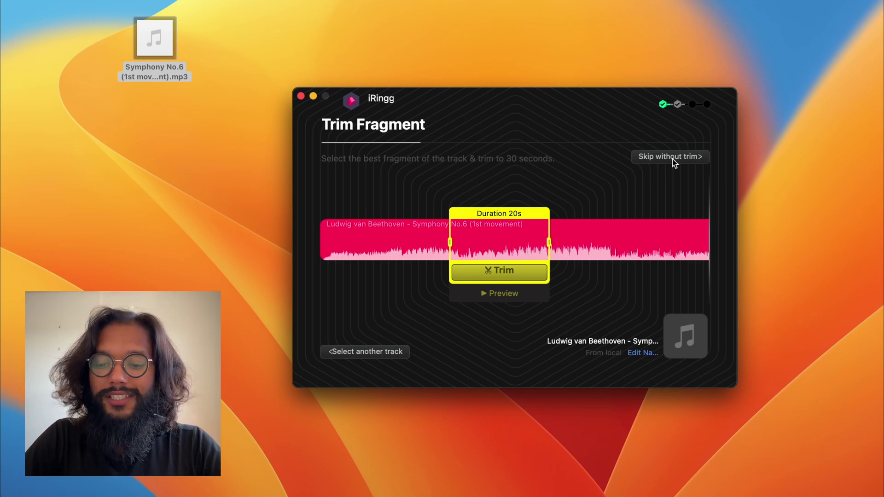
# Skip trimming, lengthen the fade-in slightly, and proceed to export the ringtone
pyautogui.click(644, 157)
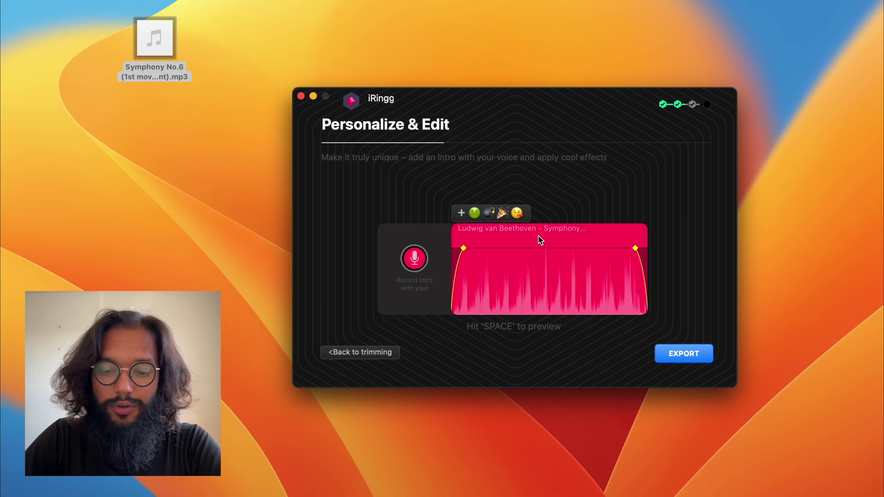
pyautogui.moveTo(467, 249)
pyautogui.mouseDown()
pyautogui.moveTo(456, 249)
pyautogui.moveTo(469, 257)
pyautogui.mouseUp()
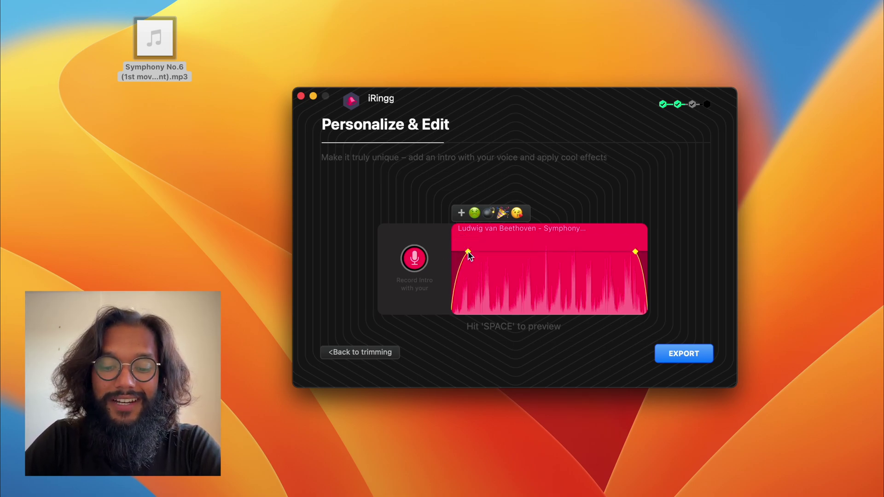
pyautogui.click(416, 306)
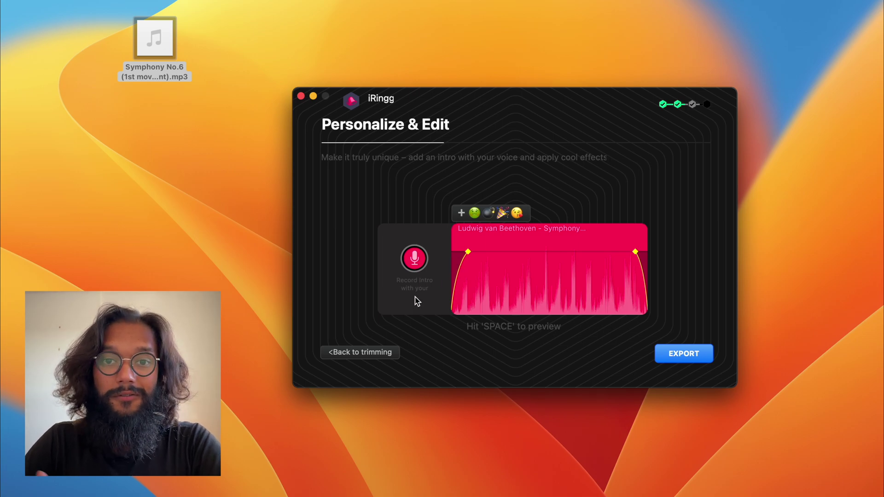
pyautogui.click(684, 360)
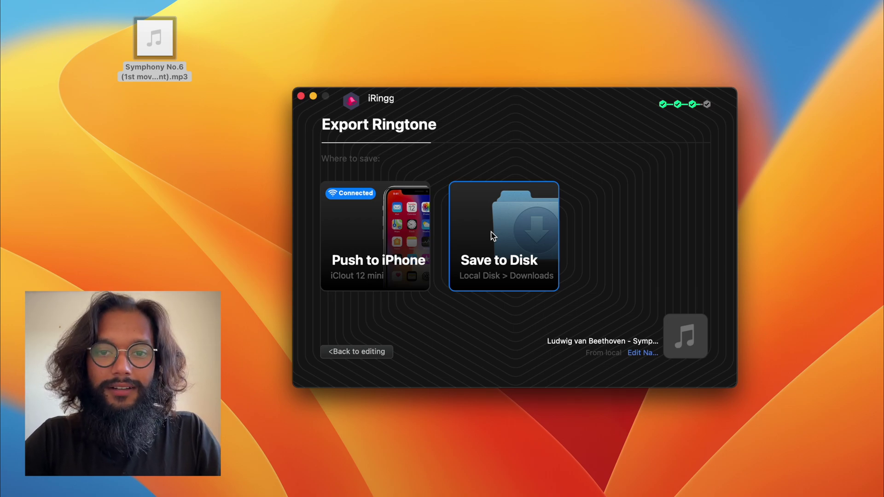
# Push the Symphony No.6 ringtone to the iPhone and dismiss the Success message
pyautogui.click(388, 224)
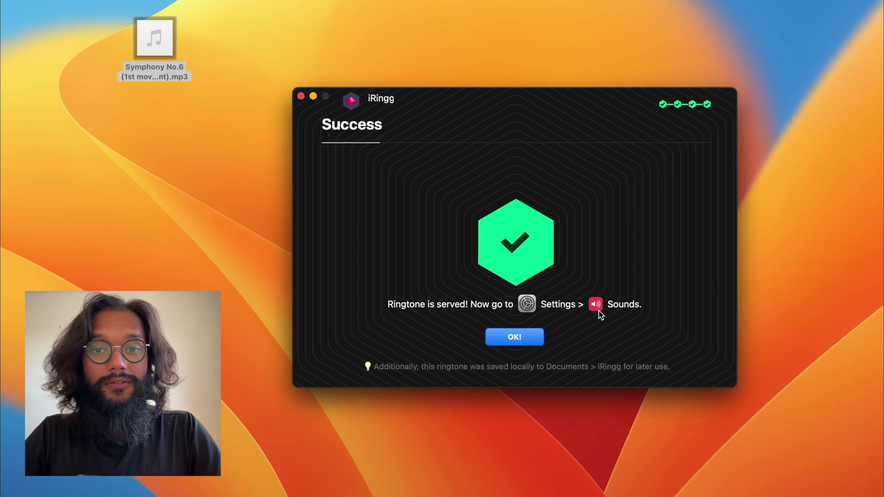
pyautogui.click(524, 345)
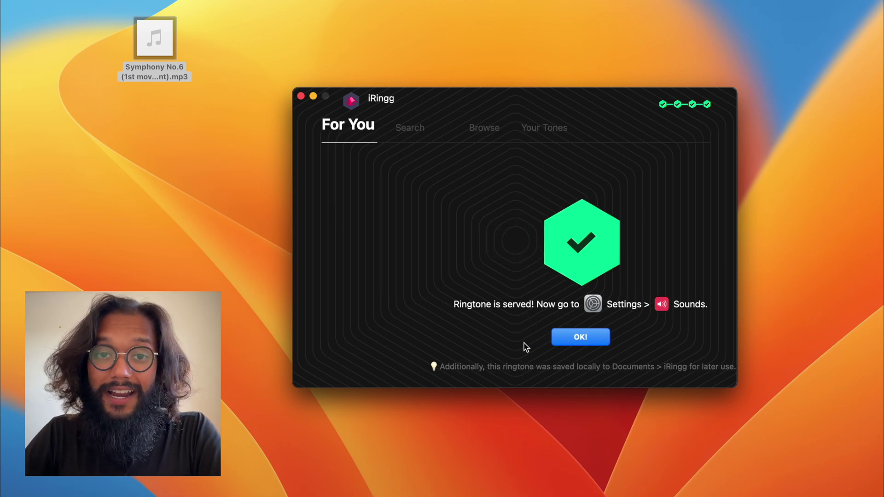
# In Your Tones, check the duplicate Symphony No.6 tones and delete them
pyautogui.click(542, 135)
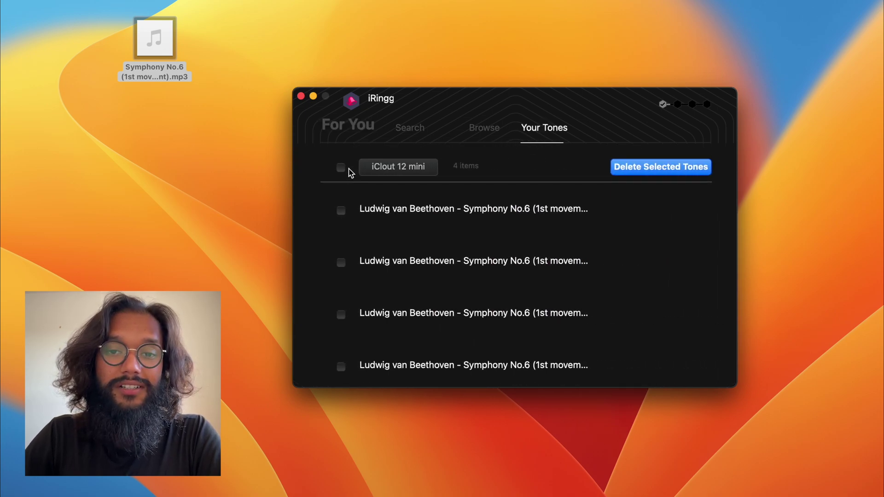
pyautogui.moveTo(341, 211)
pyautogui.scroll(-1, 347, 215)
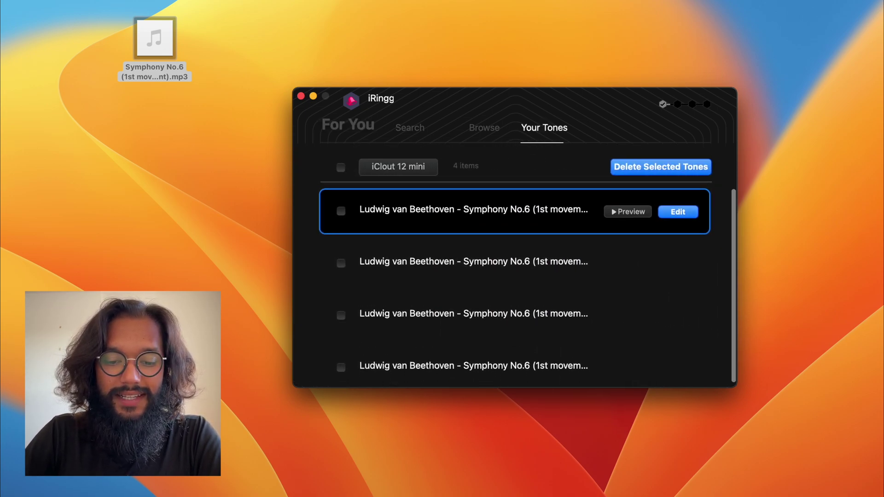
pyautogui.click(342, 210)
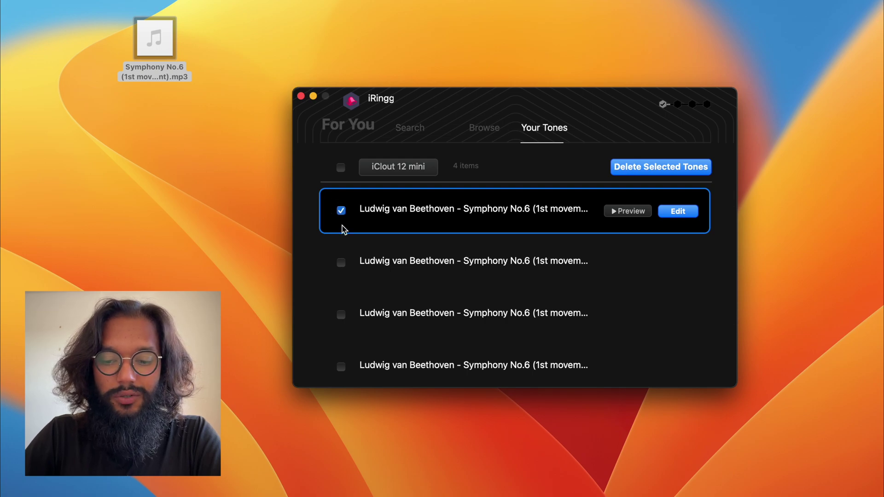
pyautogui.click(341, 263)
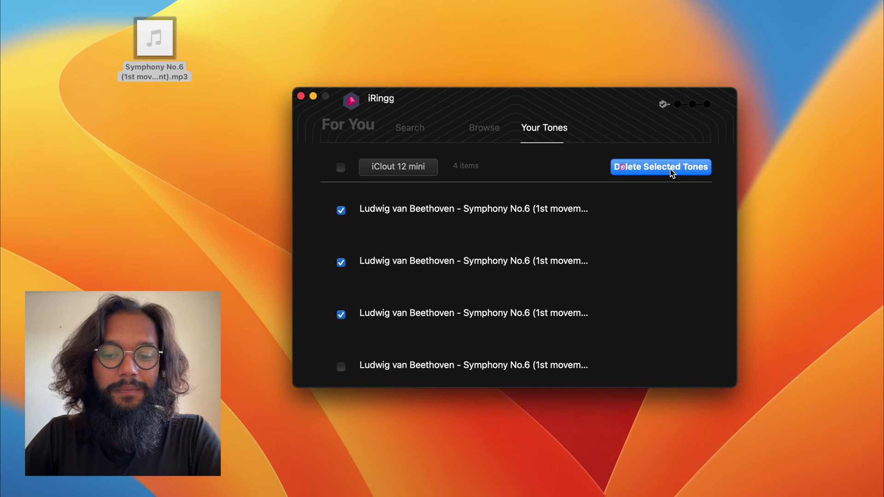
pyautogui.click(667, 173)
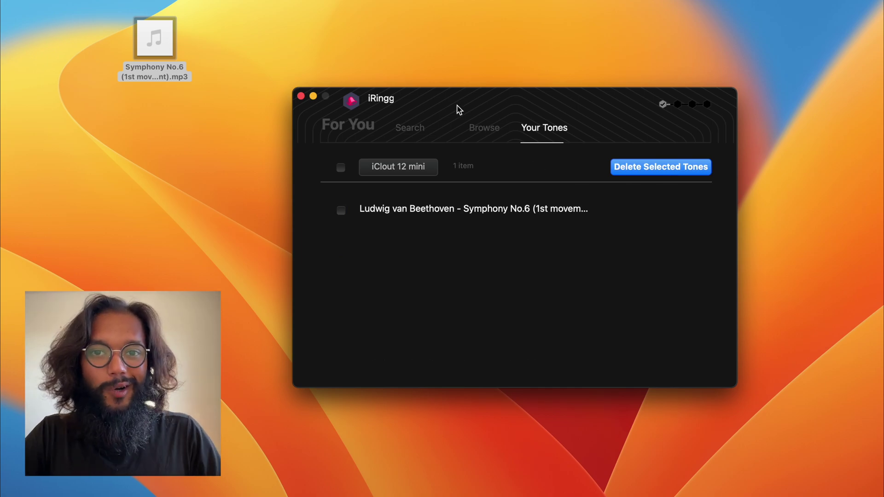
# Search iRingg's online music for 'lil yatchy'
pyautogui.click(413, 134)
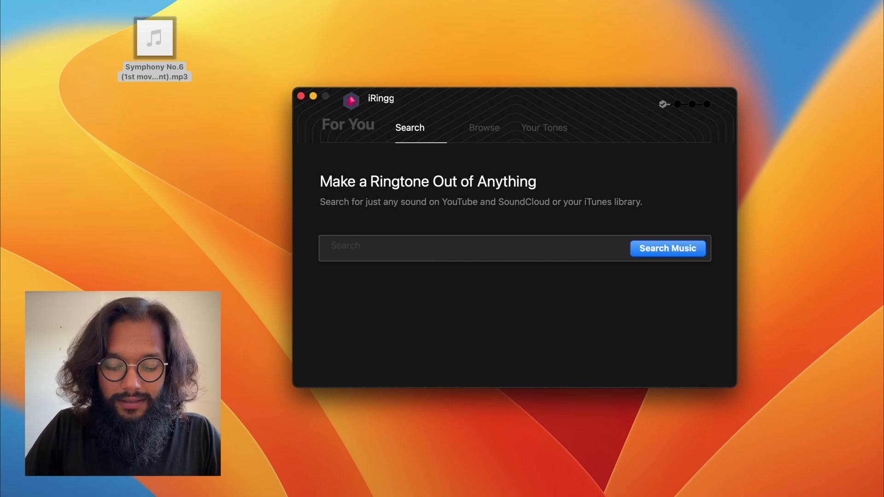
pyautogui.write('lil yatchy')
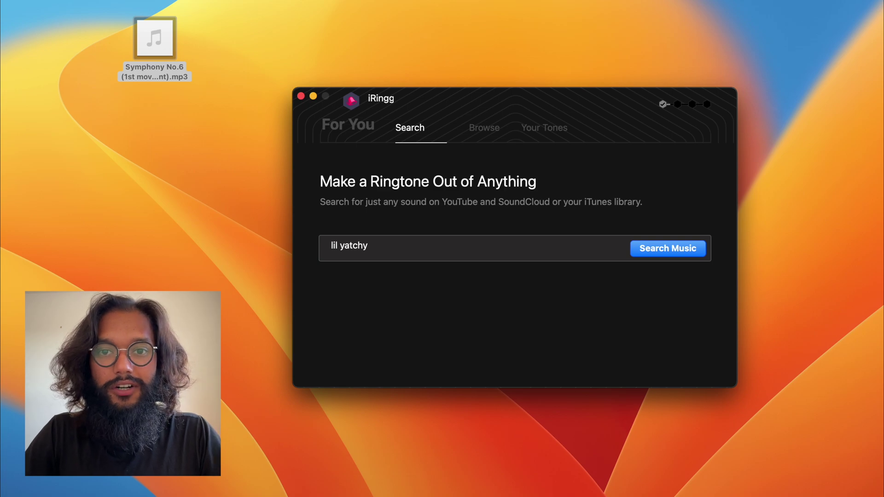
pyautogui.press('Return')
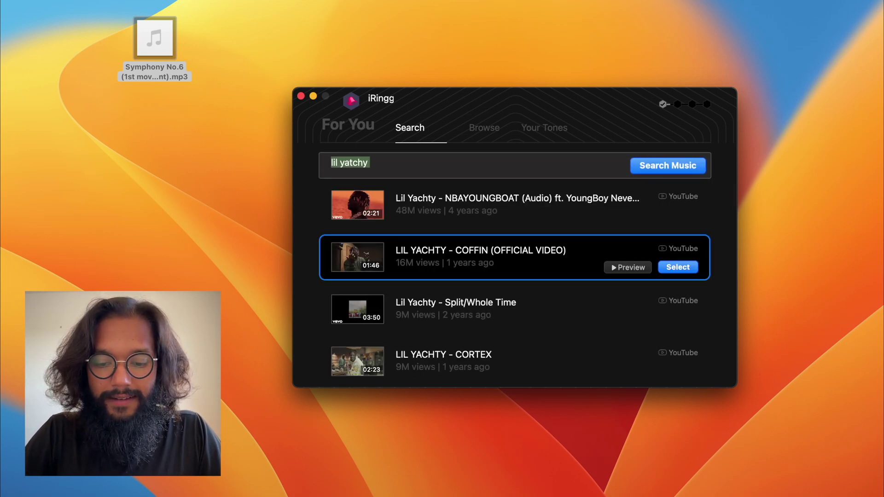
# Select the LIL YACHTY - CORTEX result as the ringtone source
pyautogui.scroll(-3, 568, 332)
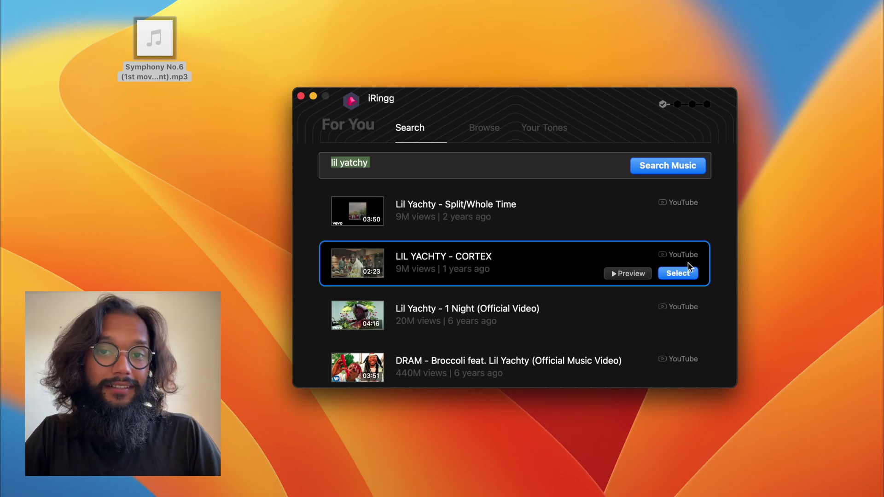
pyautogui.click(677, 276)
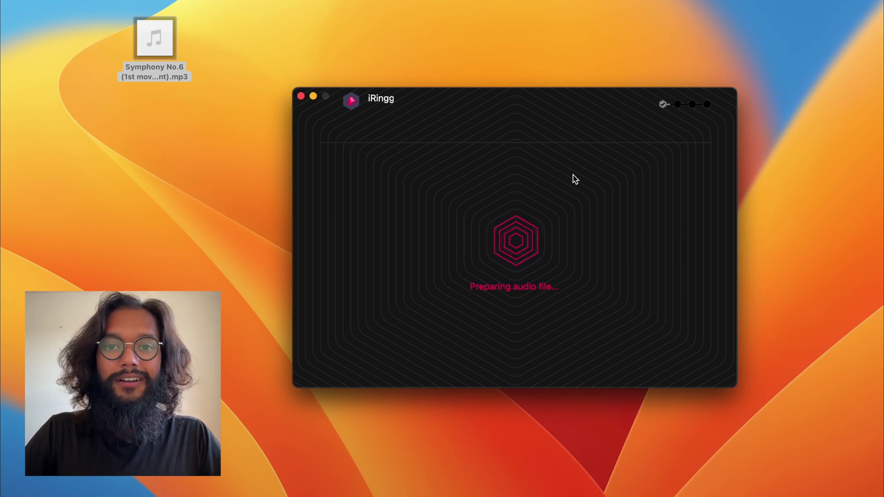
pyautogui.moveTo(551, 95); pyautogui.dragTo(580, 111)
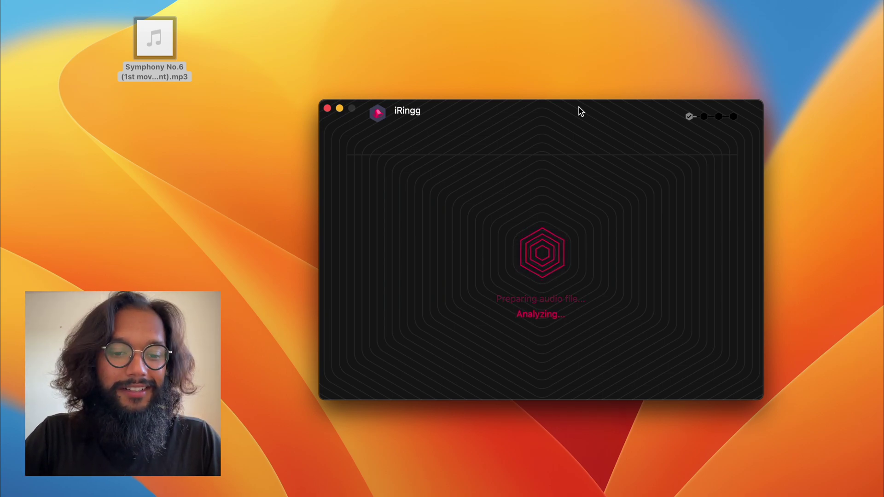
# In a new Safari tab, go to the Softorino site by entering 'softorino'
pyautogui.moveTo(7, 152)
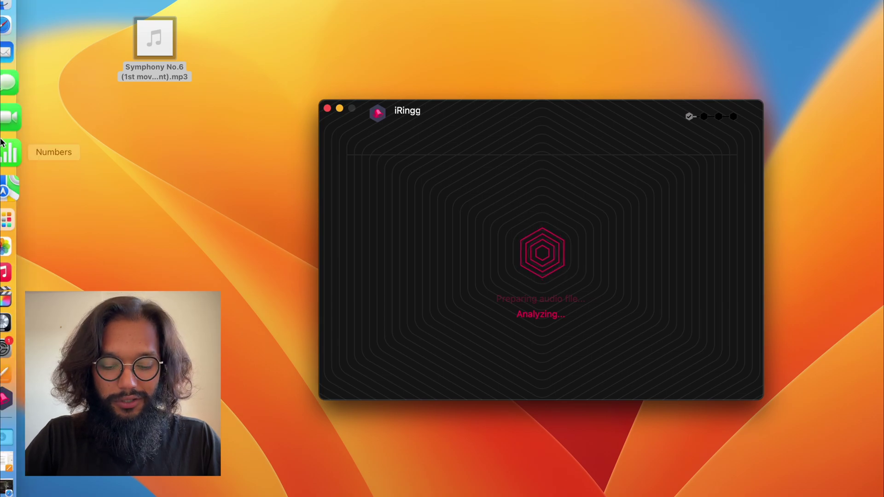
pyautogui.click(9, 40)
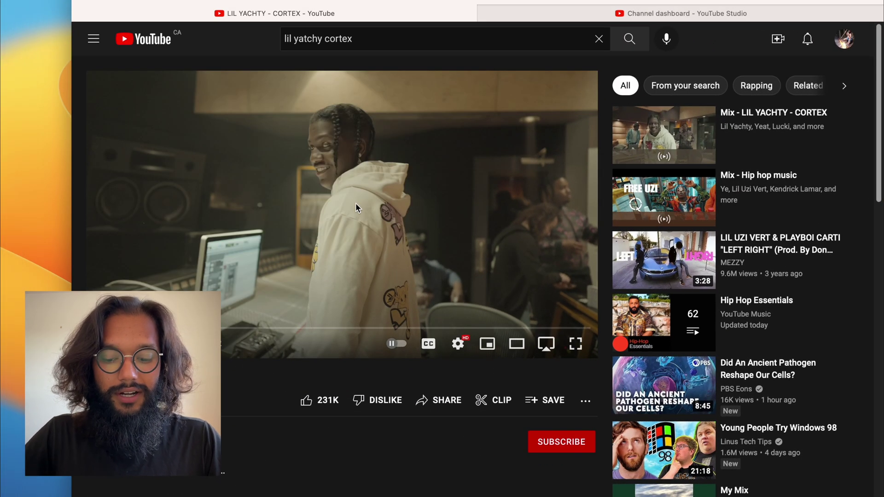
pyautogui.press('super+t')
pyautogui.write('soft')
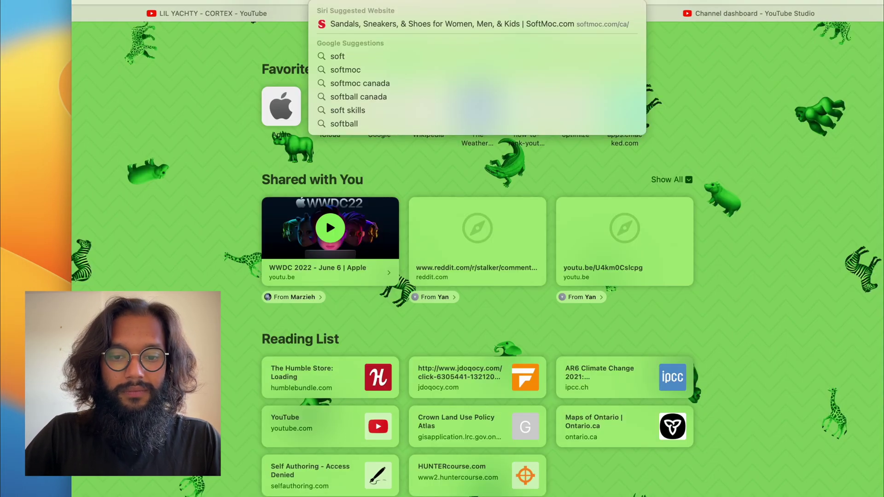
pyautogui.write('orino')
pyautogui.press('Return')
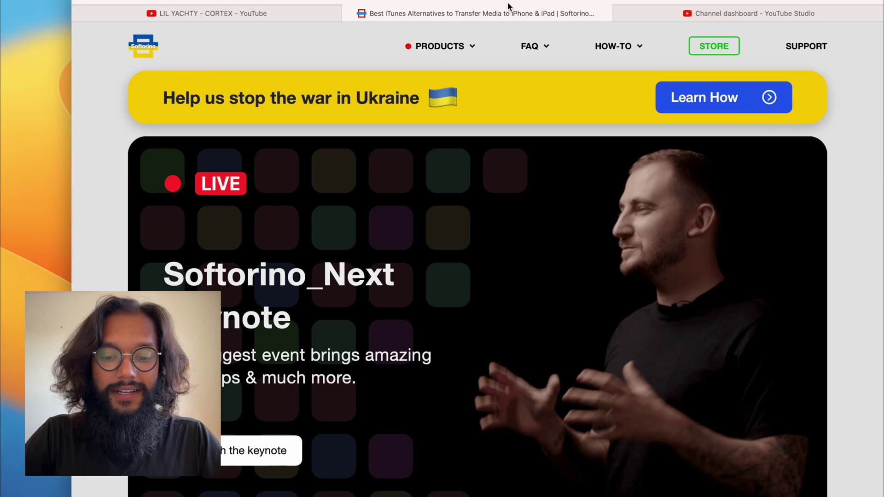
# Choose iRingg from the Softorino PRODUCTS menu and look over its page
pyautogui.click(436, 47)
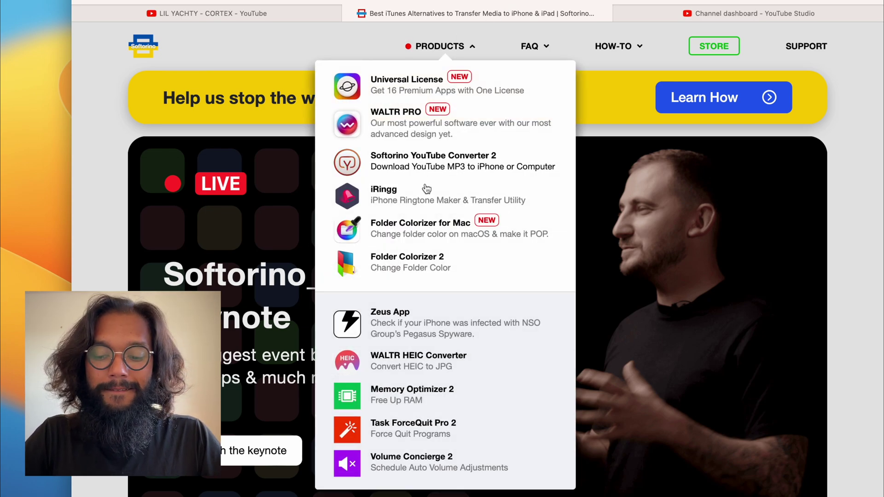
pyautogui.click(423, 193)
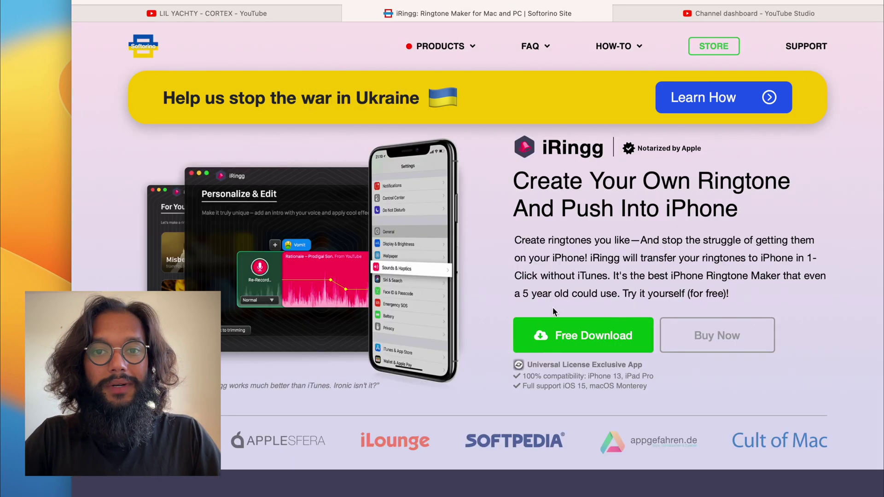
pyautogui.scroll(-2, 552, 308)
pyautogui.scroll(2, 607, 287)
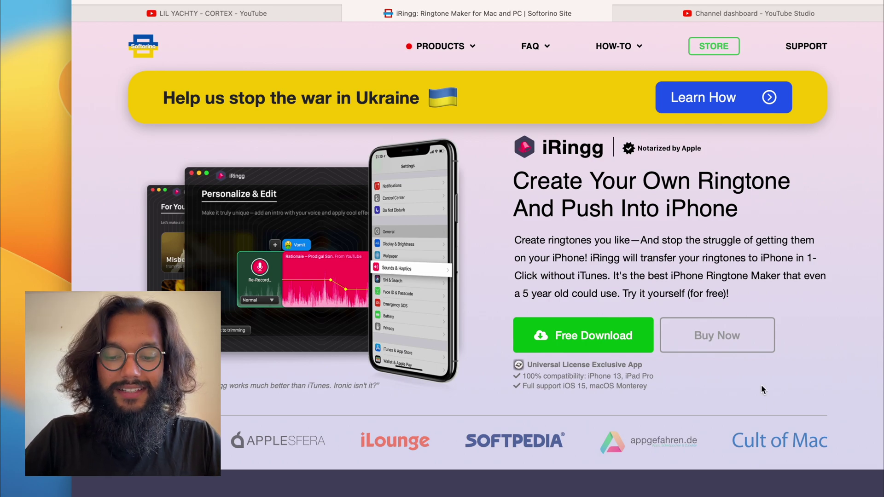
# Open Buy Now to view the iRingg license pricing options
pyautogui.click(731, 336)
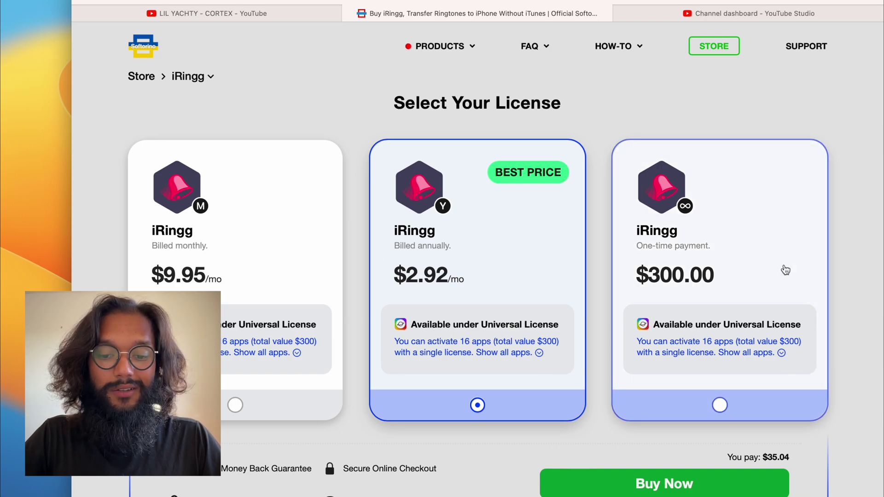
pyautogui.scroll(1, 441, 314)
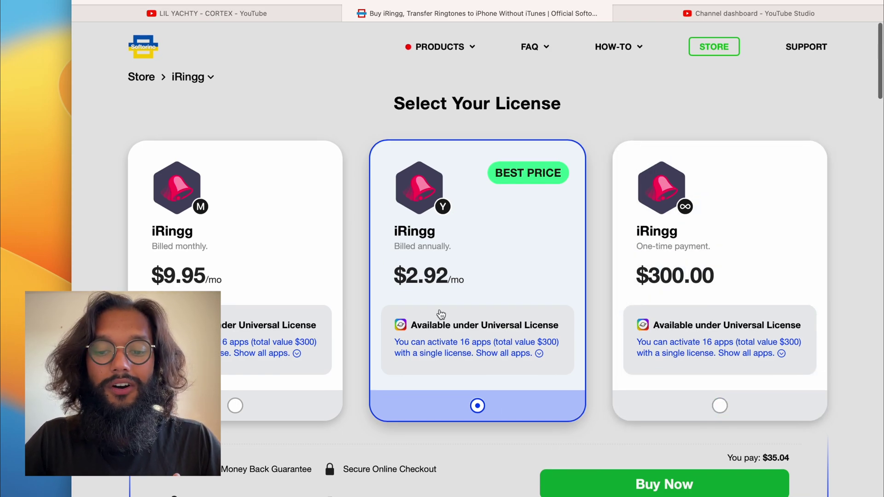
pyautogui.moveTo(439, 46)
pyautogui.click(442, 81)
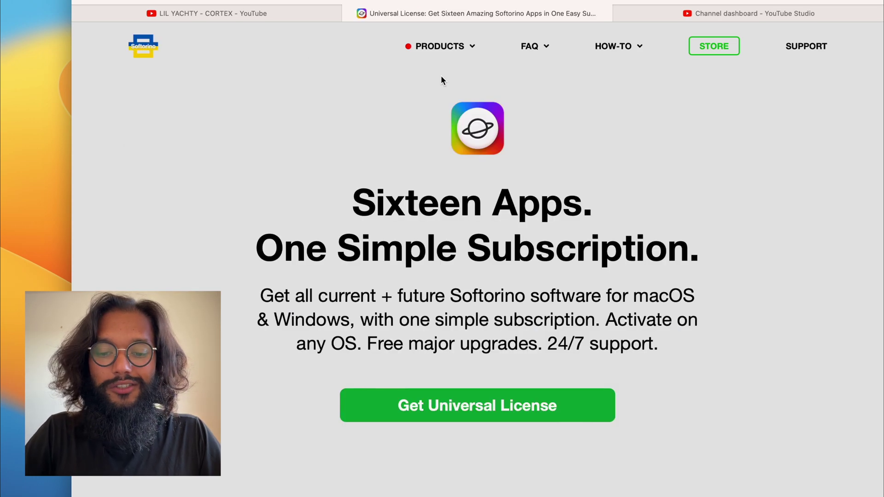
pyautogui.scroll(-5, 440, 81)
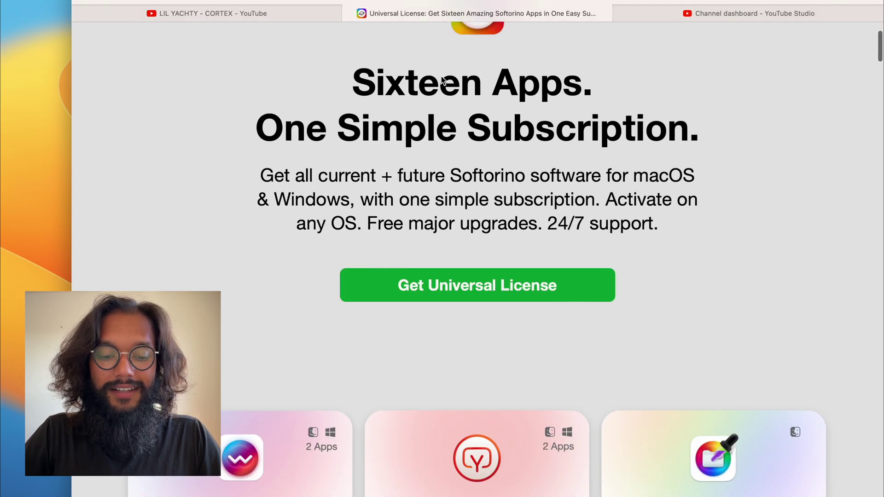
pyautogui.scroll(-10, 258, 135)
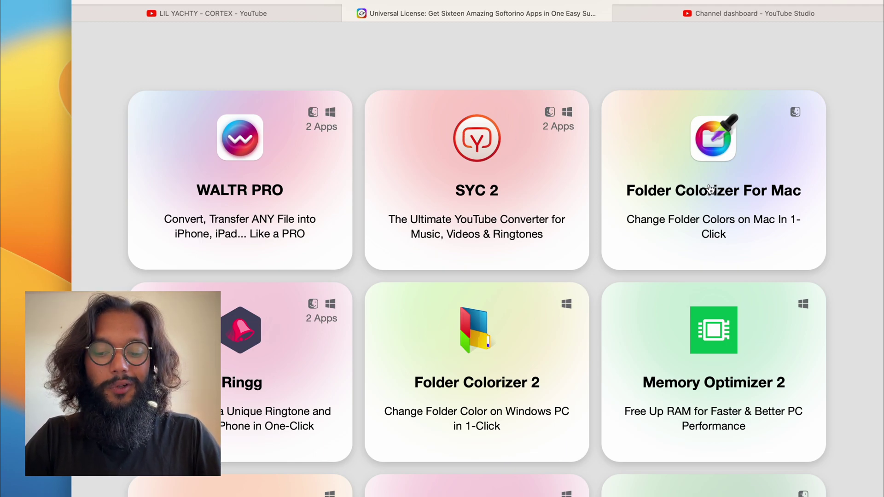
pyautogui.scroll(-2, 709, 189)
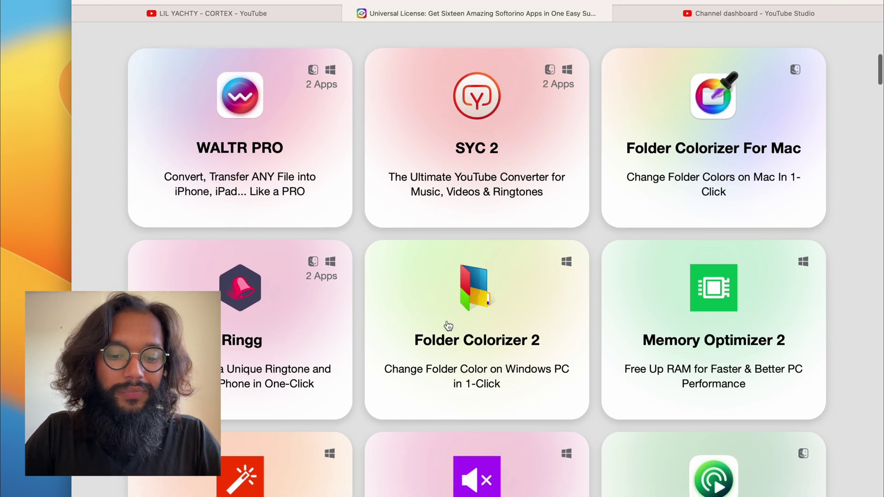
pyautogui.scroll(-5, 447, 352)
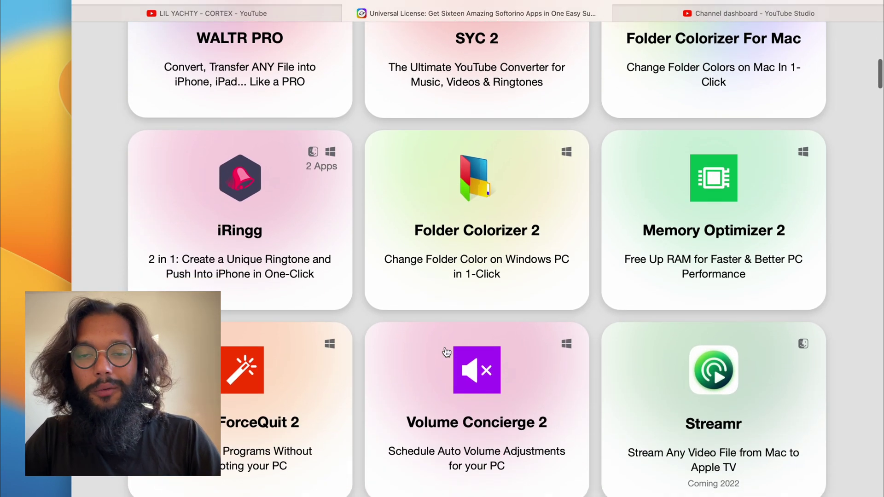
pyautogui.scroll(-3, 234, 146)
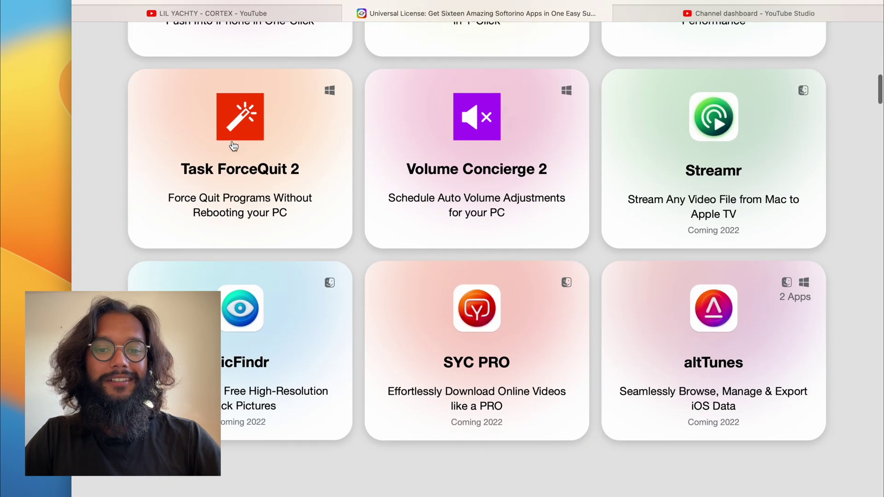
pyautogui.press('super+r')
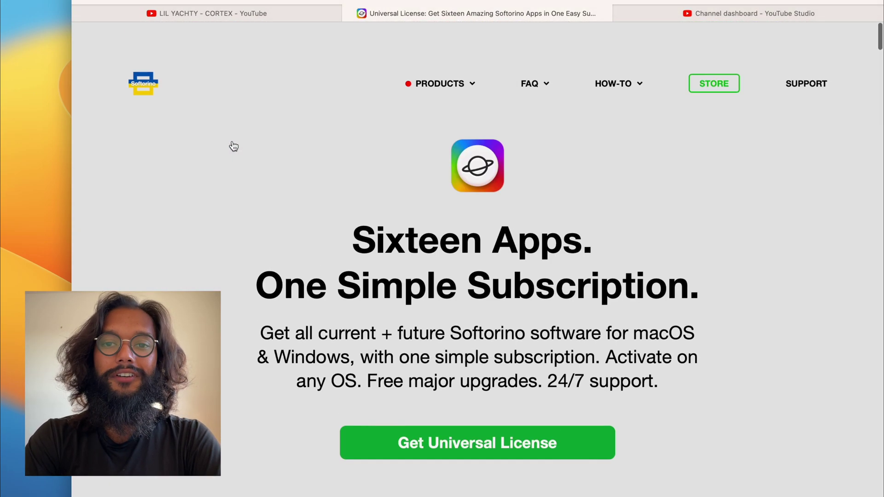